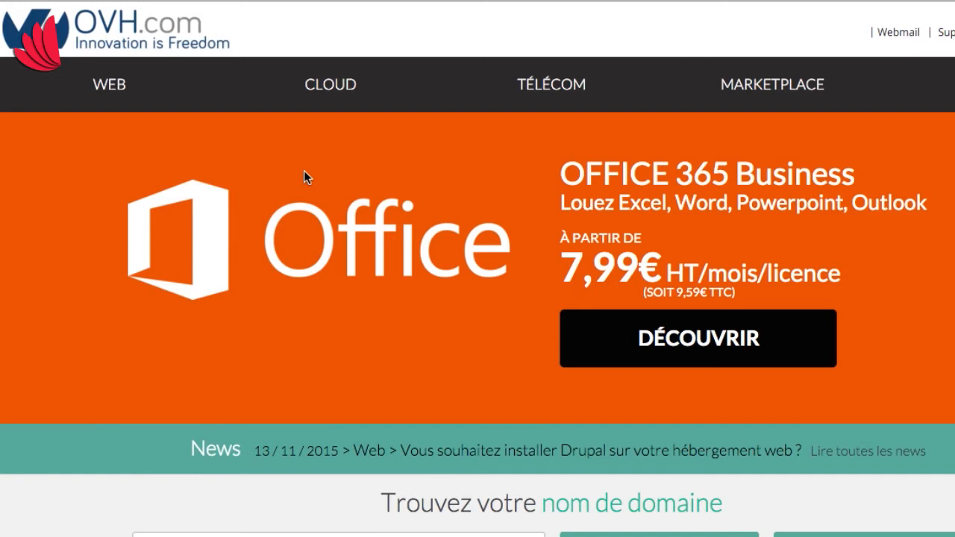
- Search for the domain name lafillecastor.com, order it, and continue without adding other domains
{"action": "scroll", "coordinate": [303, 172], "scroll_direction": "down", "scroll_amount": 3}
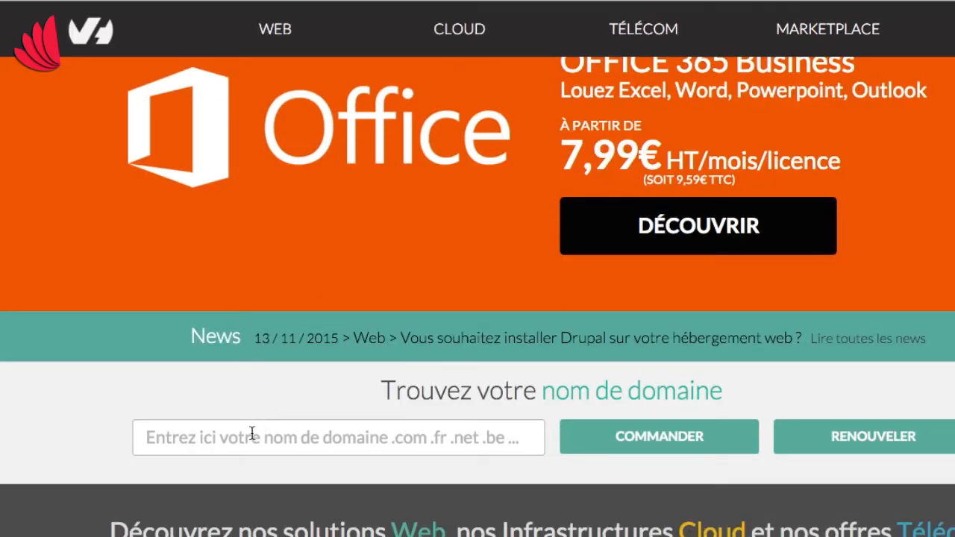
{"action": "left_click", "coordinate": [252, 433]}
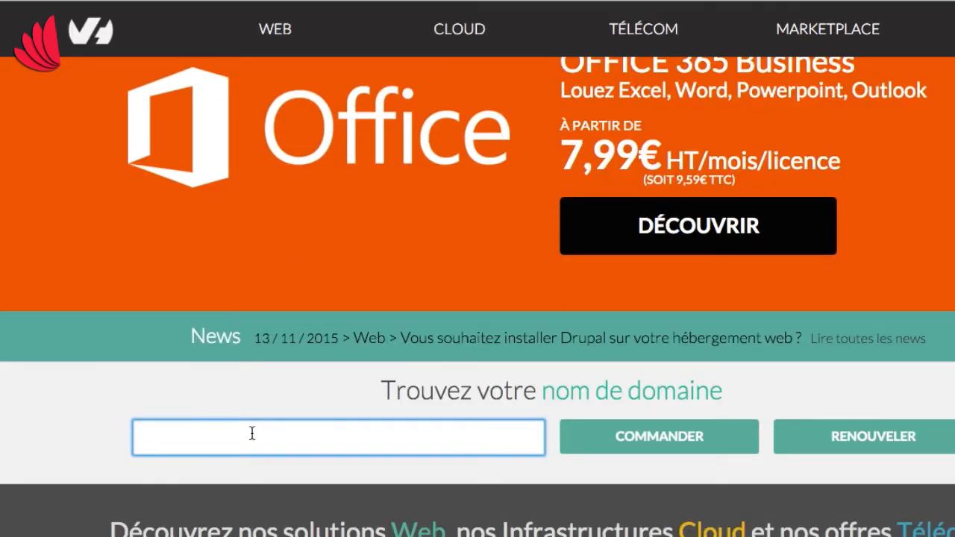
{"action": "type", "text": "lafillecastor.com"}
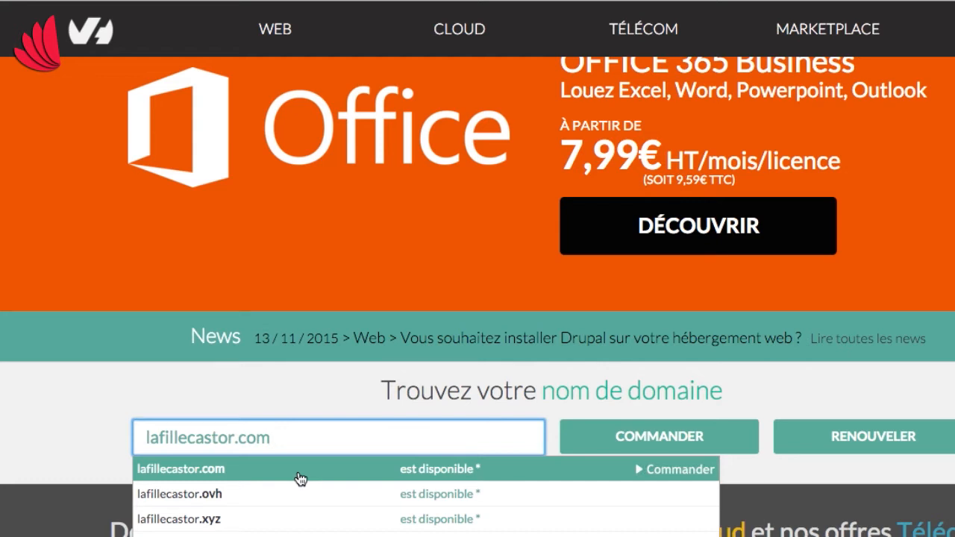
{"action": "left_click", "coordinate": [556, 466]}
{"action": "left_click", "coordinate": [497, 442]}
{"action": "left_click", "coordinate": [670, 474]}
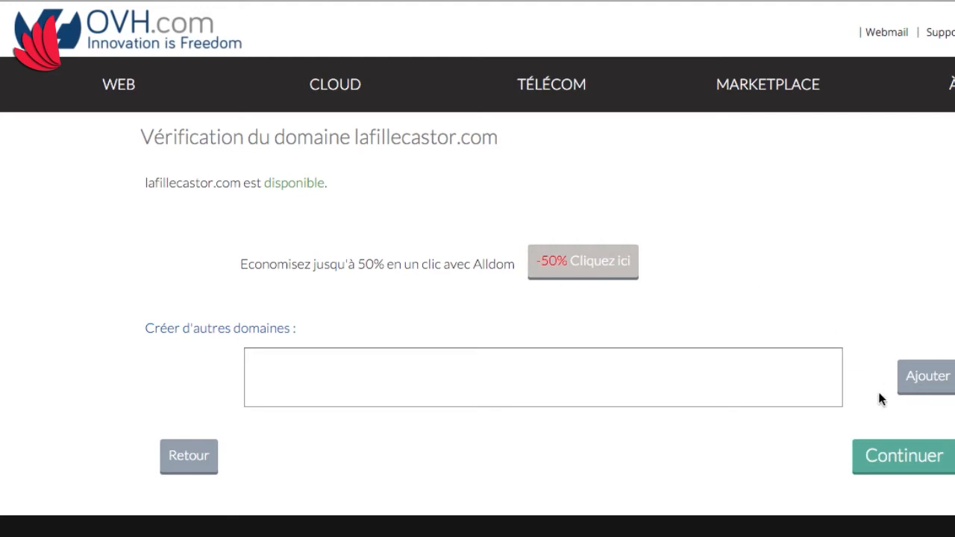
{"action": "left_click", "coordinate": [885, 457]}
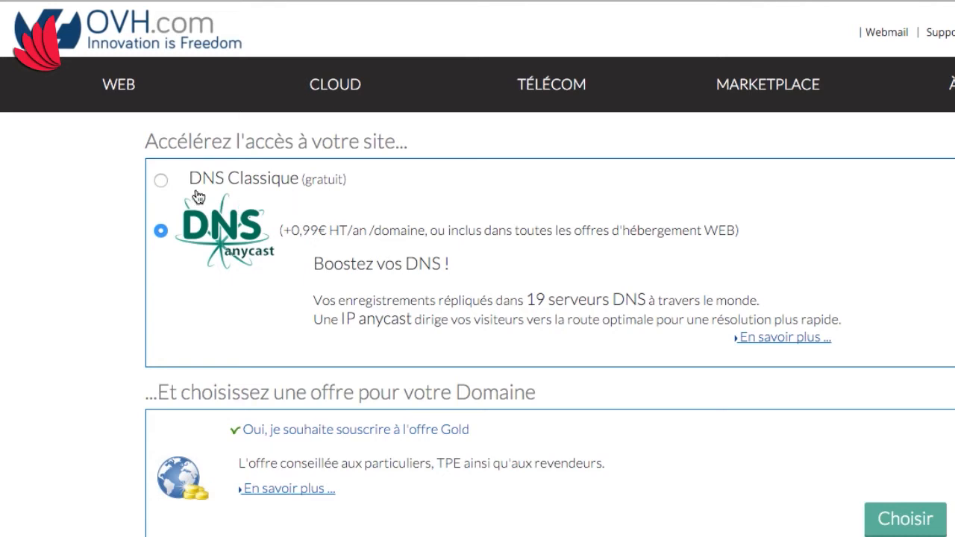
- Choose the free DNS Classique option and subscribe to the Gold offer for the domain
{"action": "left_click", "coordinate": [162, 182]}
{"action": "scroll", "coordinate": [715, 402], "scroll_direction": "down", "scroll_amount": 1}
{"action": "scroll", "coordinate": [716, 402], "scroll_direction": "down", "scroll_amount": 3}
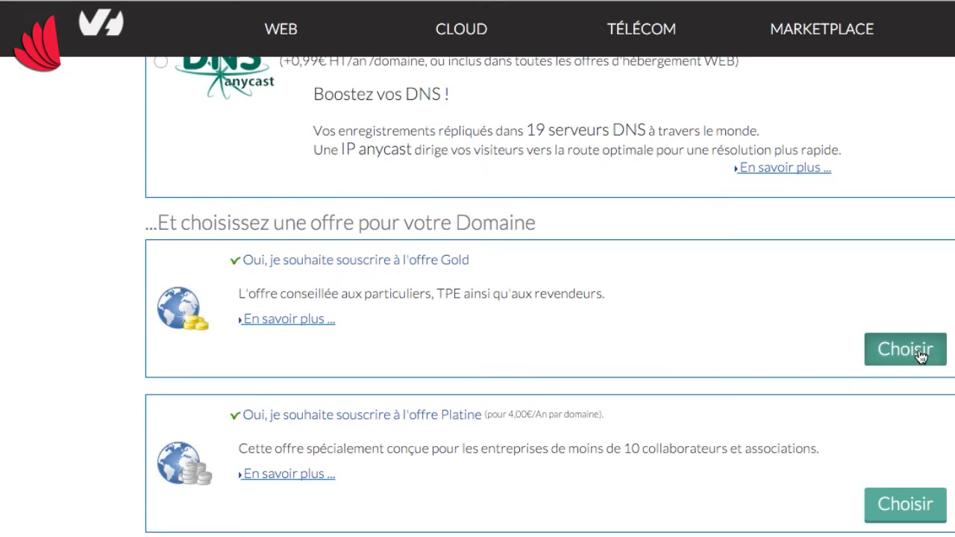
{"action": "left_click", "coordinate": [918, 351]}
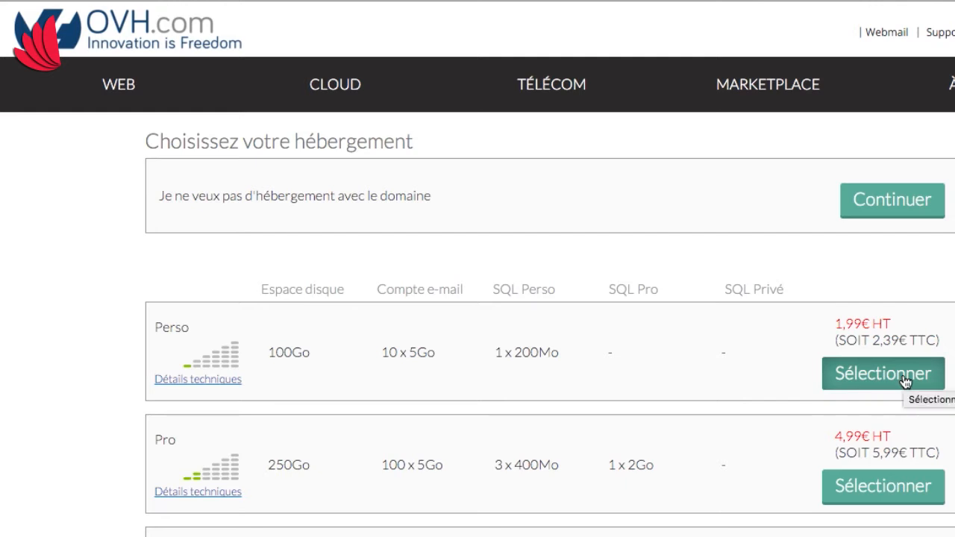
- Choose the Perso hosting plan with the included GéoCache 3 PoP accelerator
{"action": "scroll", "coordinate": [477, 298], "scroll_direction": "down", "scroll_amount": 2}
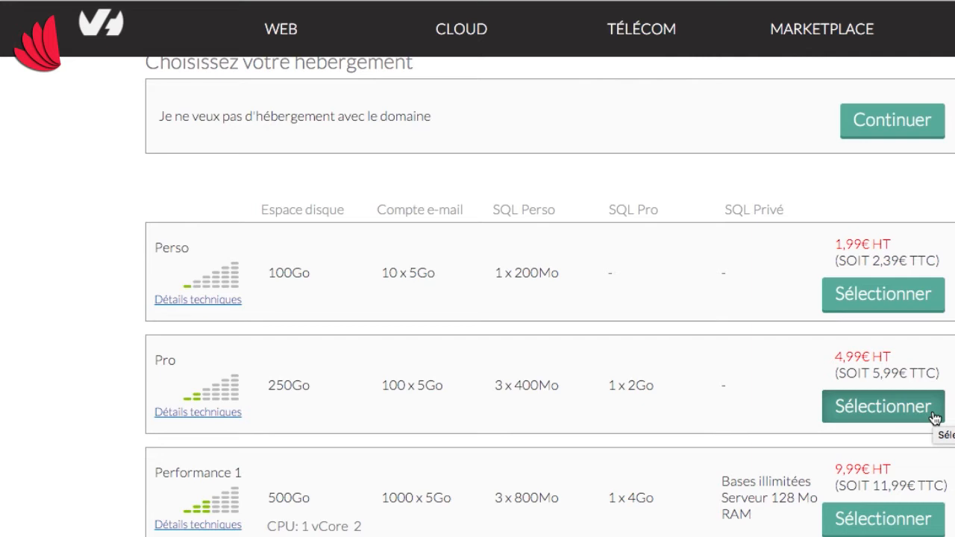
{"action": "scroll", "coordinate": [934, 417], "scroll_direction": "up", "scroll_amount": 1}
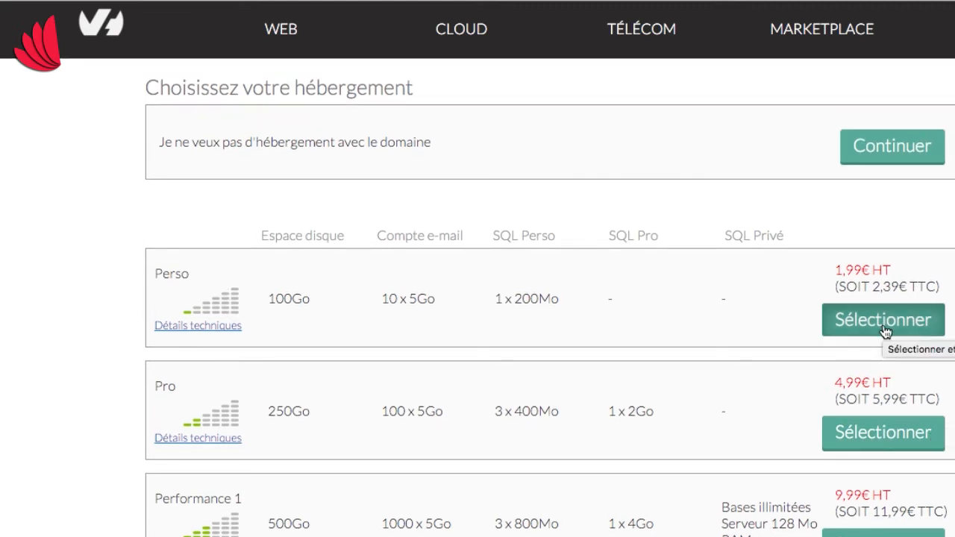
{"action": "left_click", "coordinate": [883, 321]}
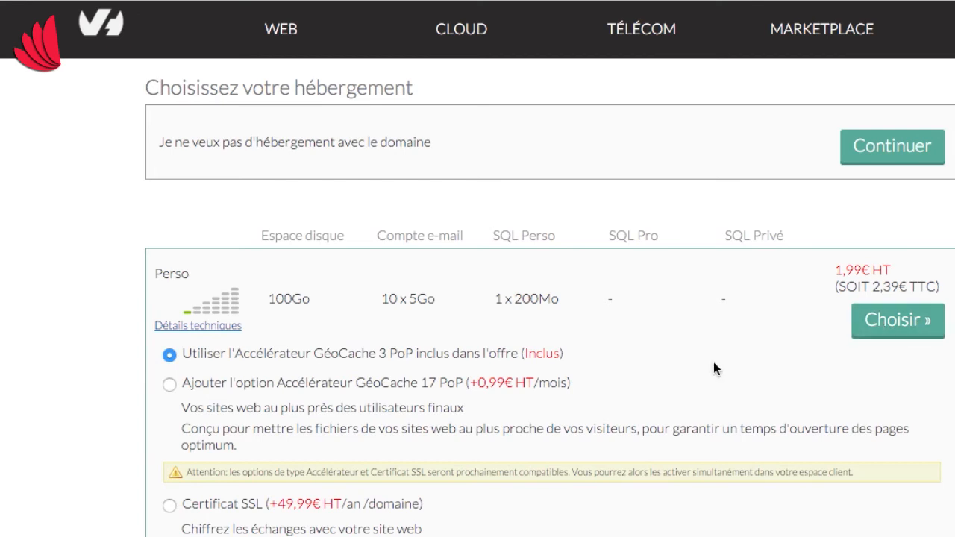
{"action": "scroll", "coordinate": [713, 364], "scroll_direction": "down", "scroll_amount": 2}
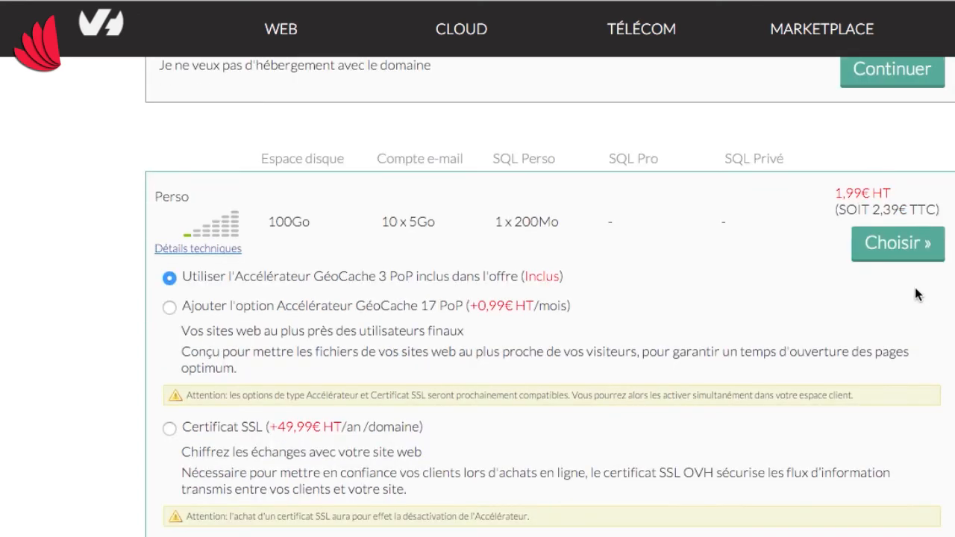
{"action": "left_click", "coordinate": [898, 243]}
- Review the order summary for the hosting and domain, then proceed with the order
{"action": "scroll", "coordinate": [550, 300], "scroll_direction": "down", "scroll_amount": 3}
{"action": "scroll", "coordinate": [549, 300], "scroll_direction": "down", "scroll_amount": 5}
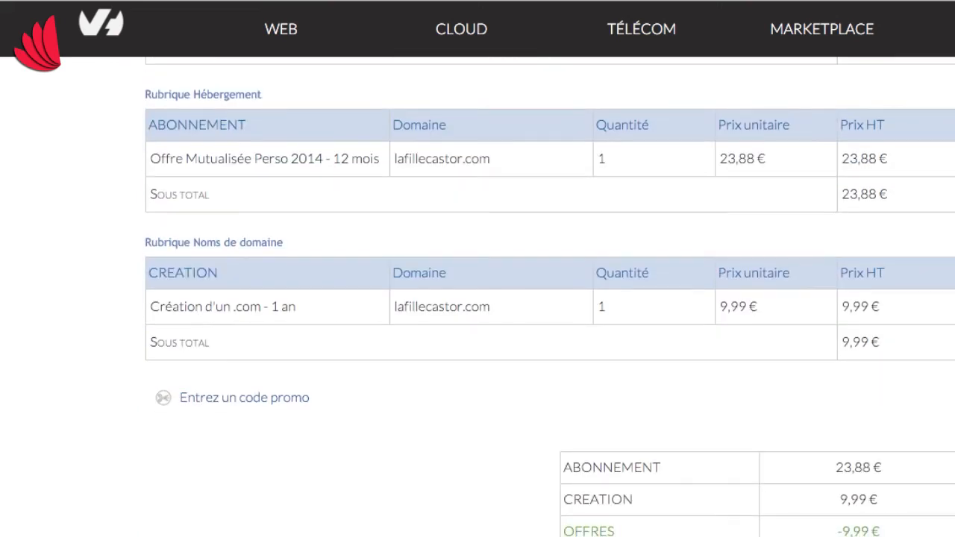
{"action": "scroll", "coordinate": [550, 300], "scroll_direction": "down", "scroll_amount": 5}
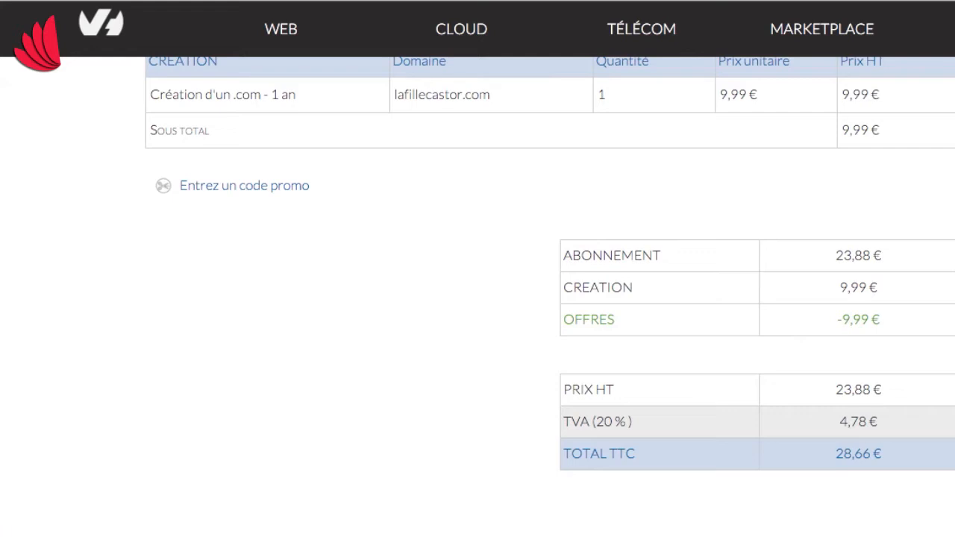
{"action": "scroll", "coordinate": [550, 264], "scroll_direction": "down", "scroll_amount": 3}
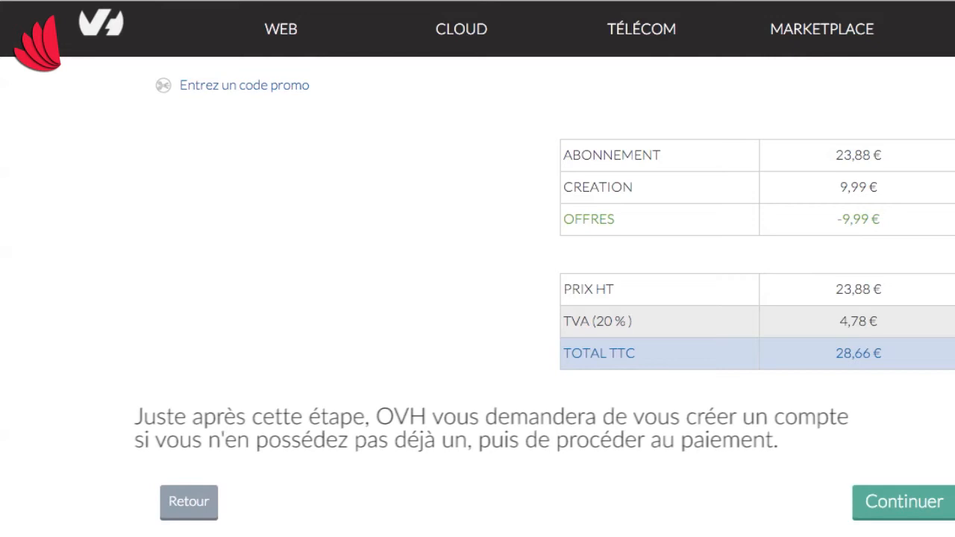
{"action": "left_click", "coordinate": [899, 518]}
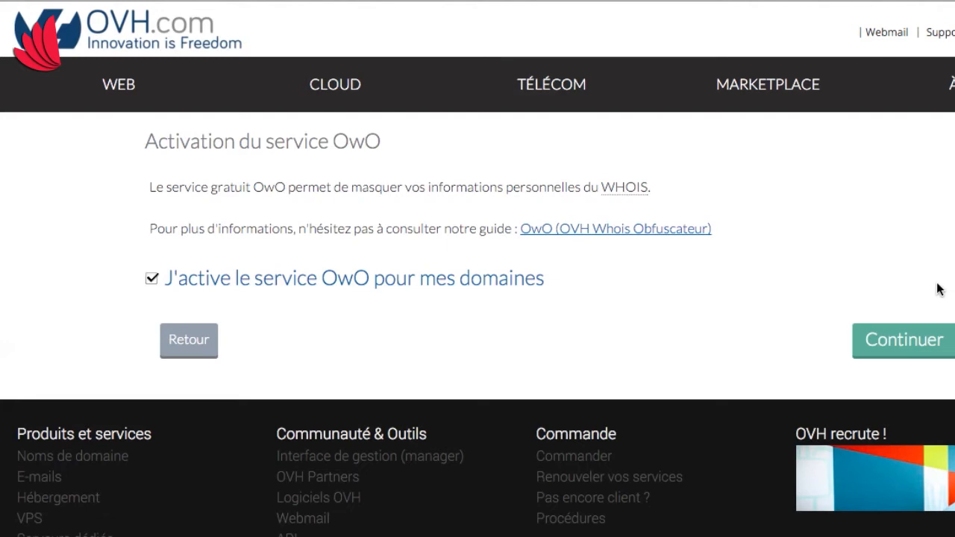
- Keep the OwO service active for the domain, accept the contracts and agree to waive the right of withdrawal
{"action": "left_click", "coordinate": [909, 341]}
{"action": "left_click", "coordinate": [277, 280]}
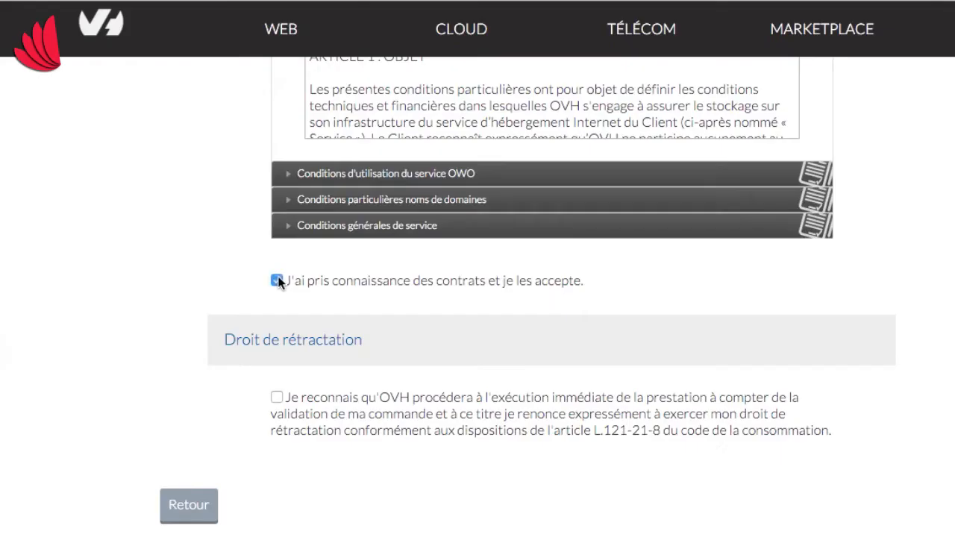
{"action": "left_click", "coordinate": [273, 396]}
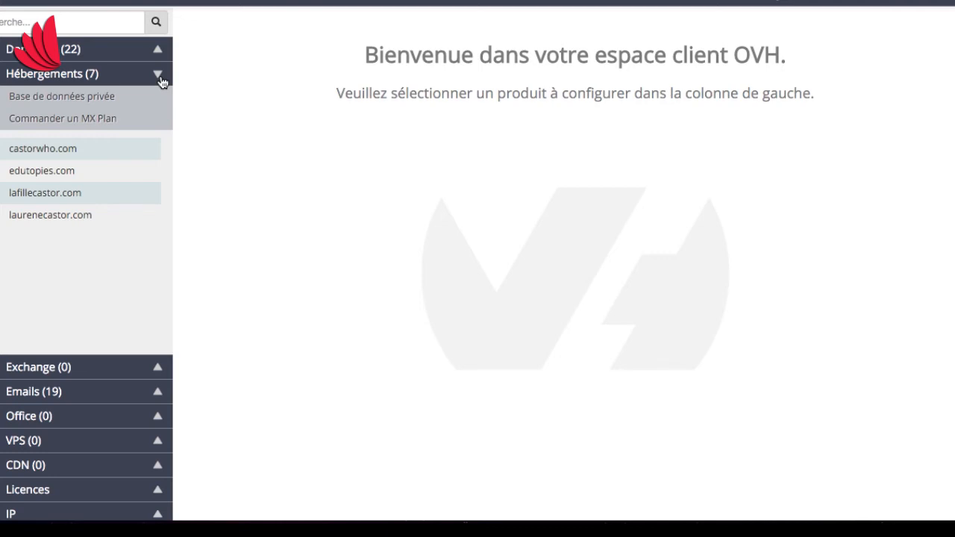
- Open the lafillecastor.com hosting and start creating a one-click WordPress module
{"action": "left_click", "coordinate": [51, 193]}
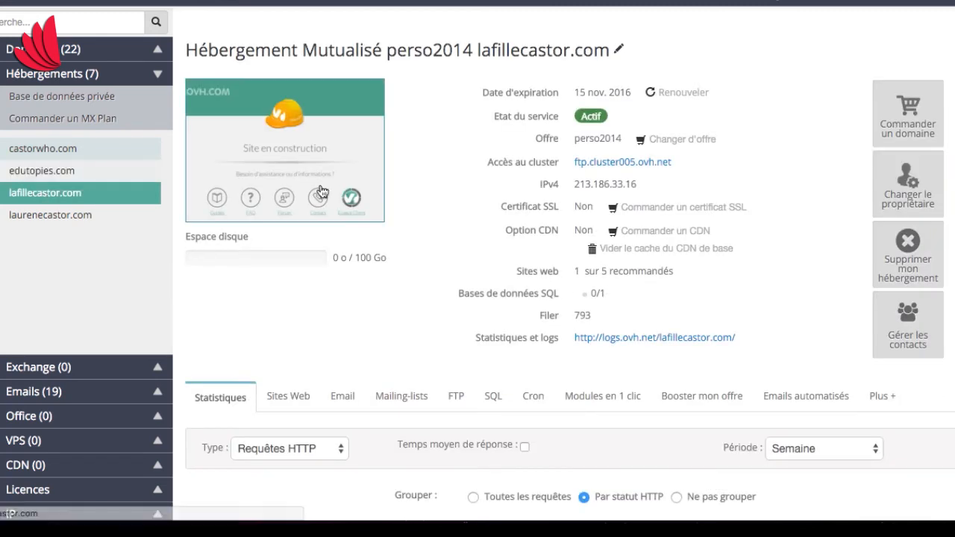
{"action": "left_click", "coordinate": [597, 403]}
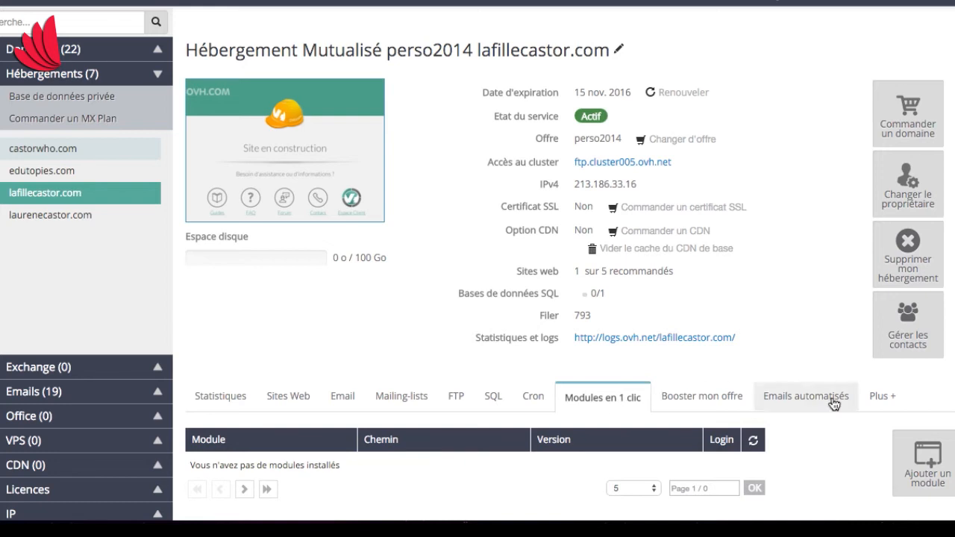
{"action": "left_click", "coordinate": [922, 474]}
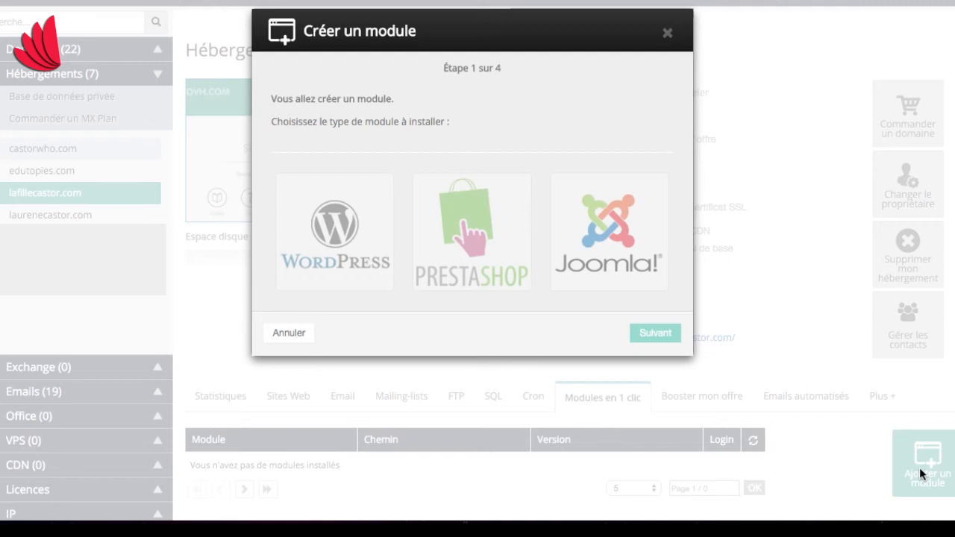
{"action": "left_click", "coordinate": [344, 224]}
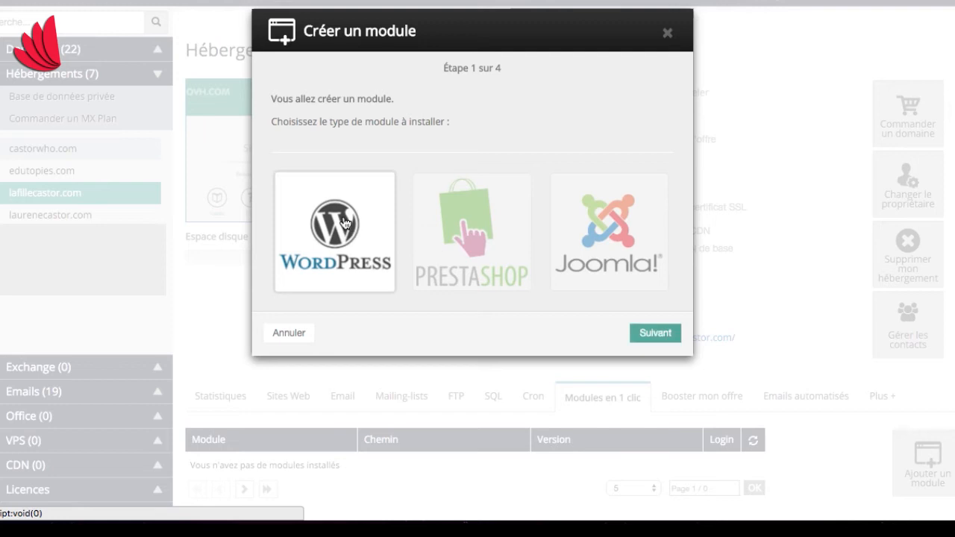
{"action": "left_click", "coordinate": [654, 337]}
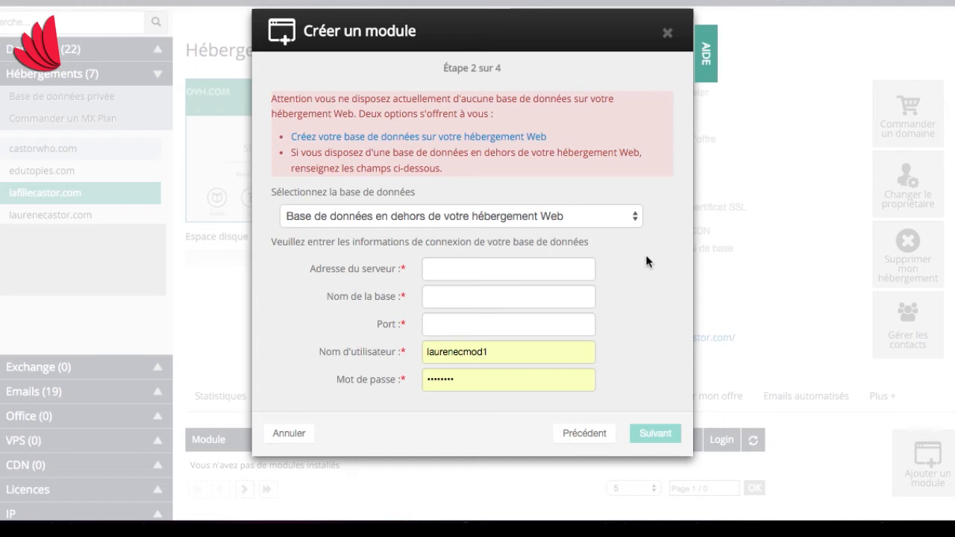
- Start creating a database on the web hosting with the MySQL 5.5 engine and the SQL Perso 200 MB type
{"action": "left_click", "coordinate": [425, 140]}
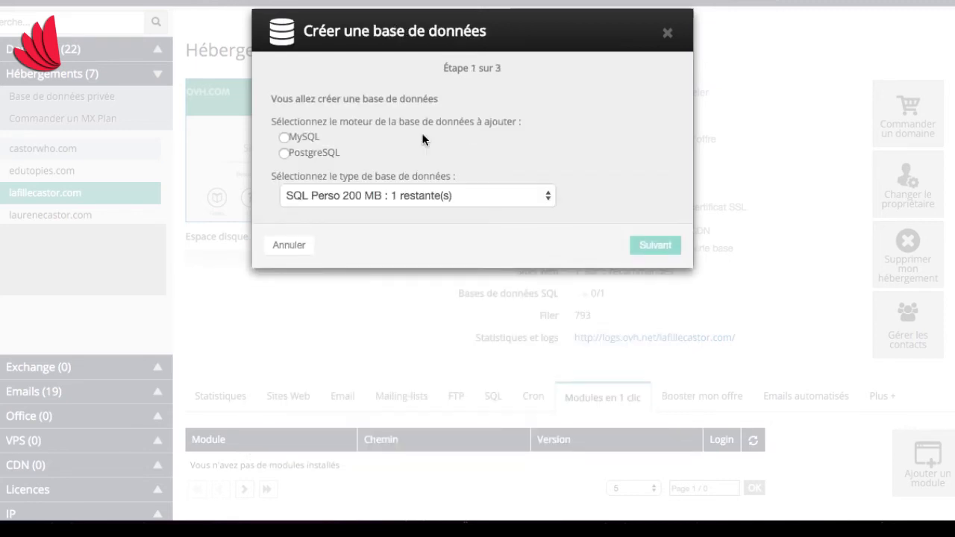
{"action": "left_click", "coordinate": [285, 140]}
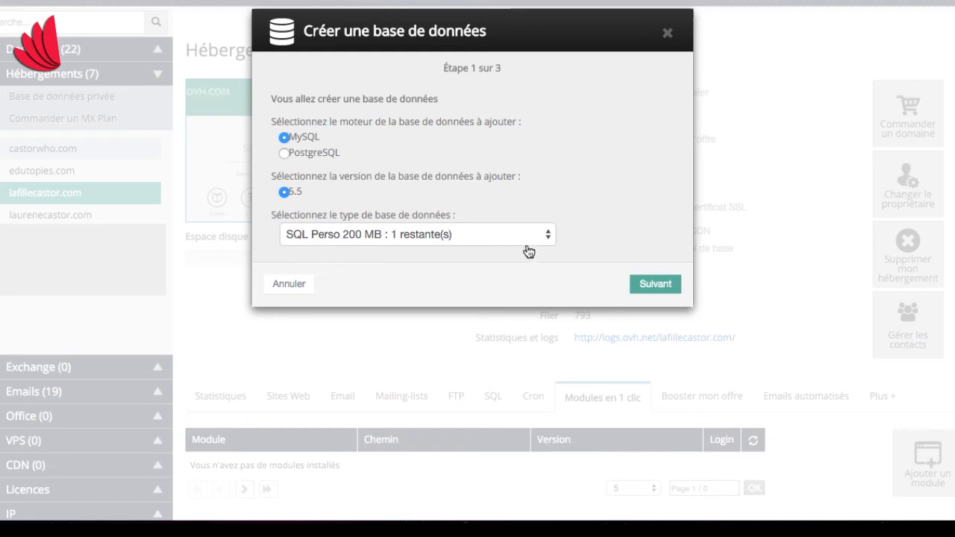
{"action": "left_click", "coordinate": [645, 286]}
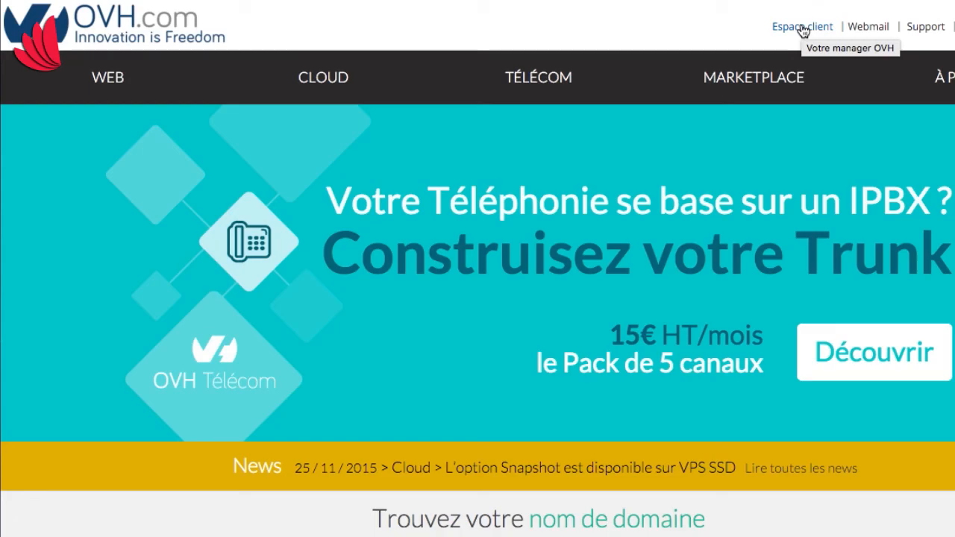
- Go to the OVH client area and start adding a one-click module to the lafillecastor.com hosting
{"action": "left_click", "coordinate": [802, 30]}
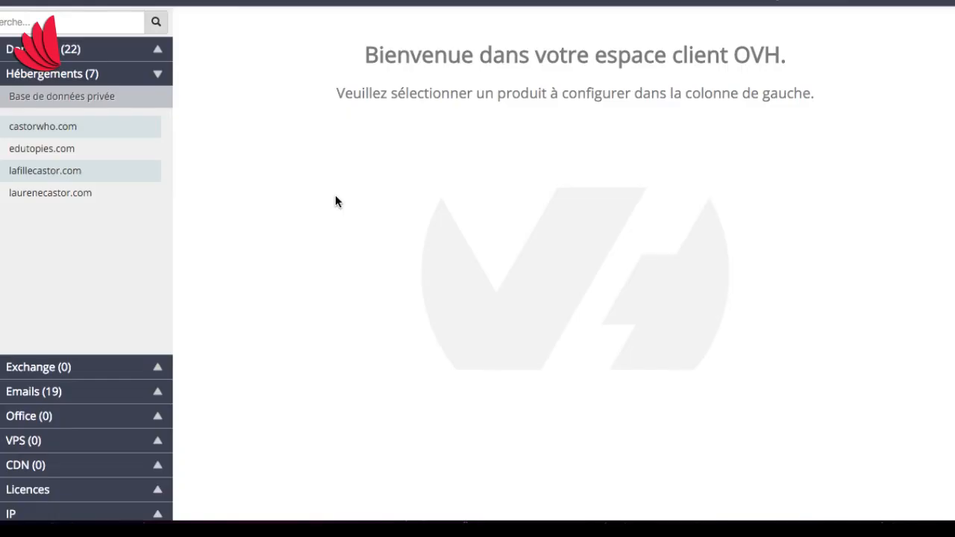
{"action": "double_click", "coordinate": [46, 172]}
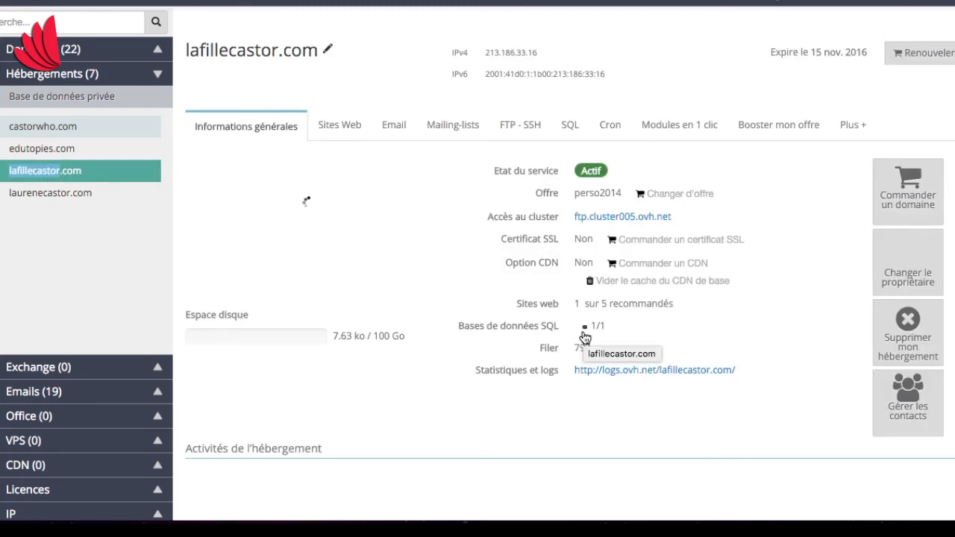
{"action": "left_click", "coordinate": [686, 127]}
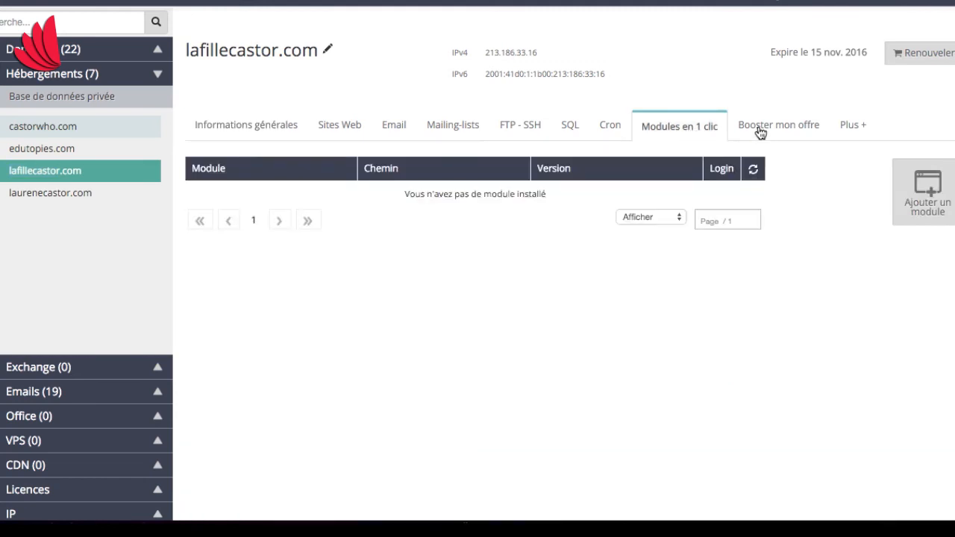
{"action": "left_click", "coordinate": [903, 198]}
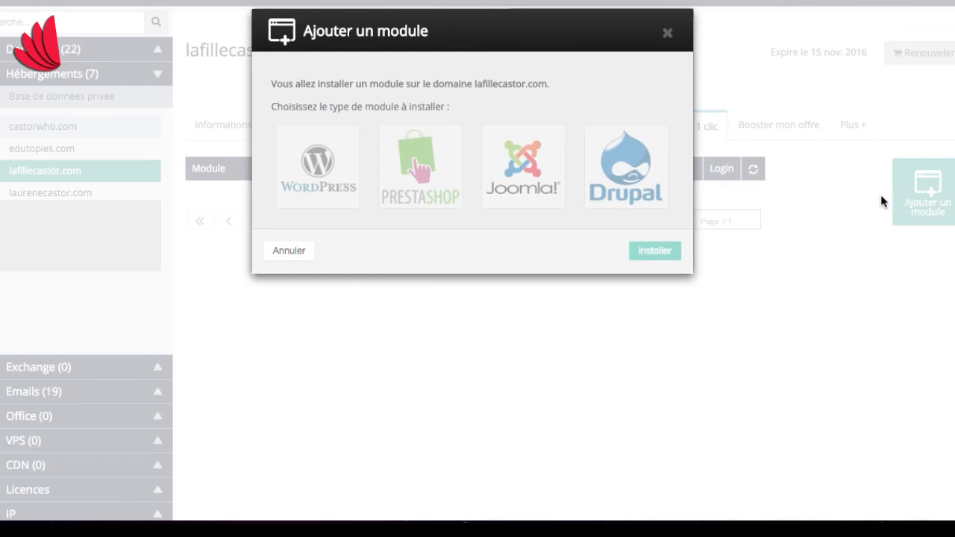
- Choose WordPress as the module with installation in advanced mode and proceed to the database settings
{"action": "left_click", "coordinate": [315, 188]}
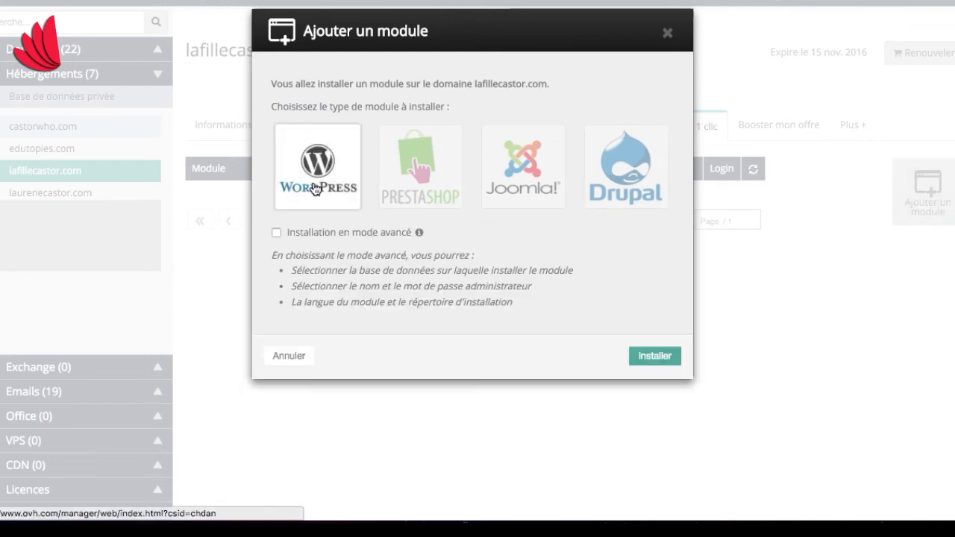
{"action": "left_click", "coordinate": [276, 232]}
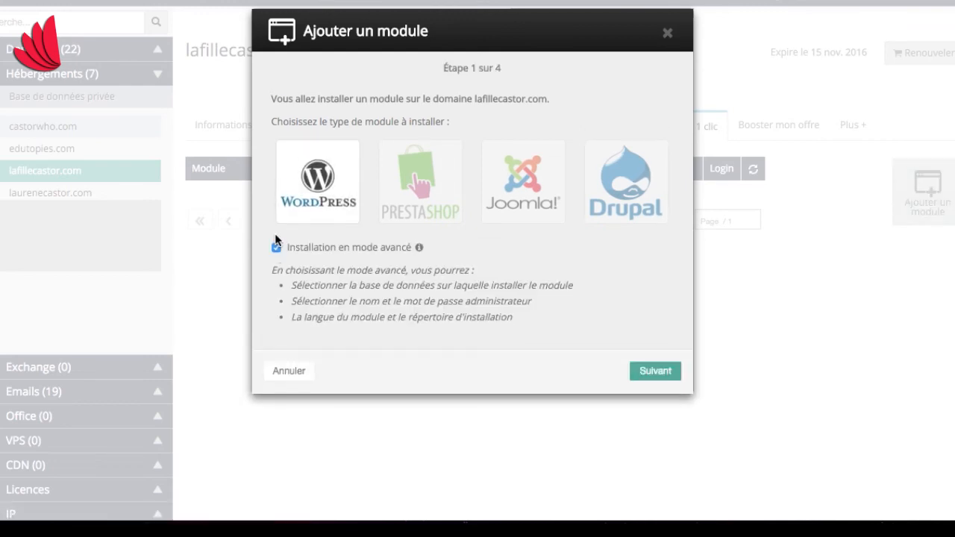
{"action": "left_click", "coordinate": [648, 371]}
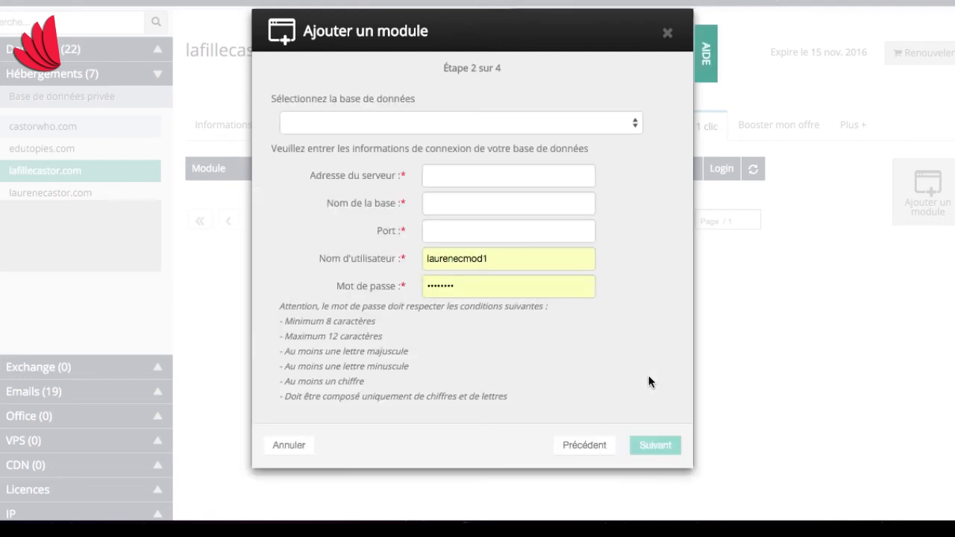
- Select the lafilleclicastor.mysql.db database for the module and enter the database password
{"action": "left_click", "coordinate": [637, 123]}
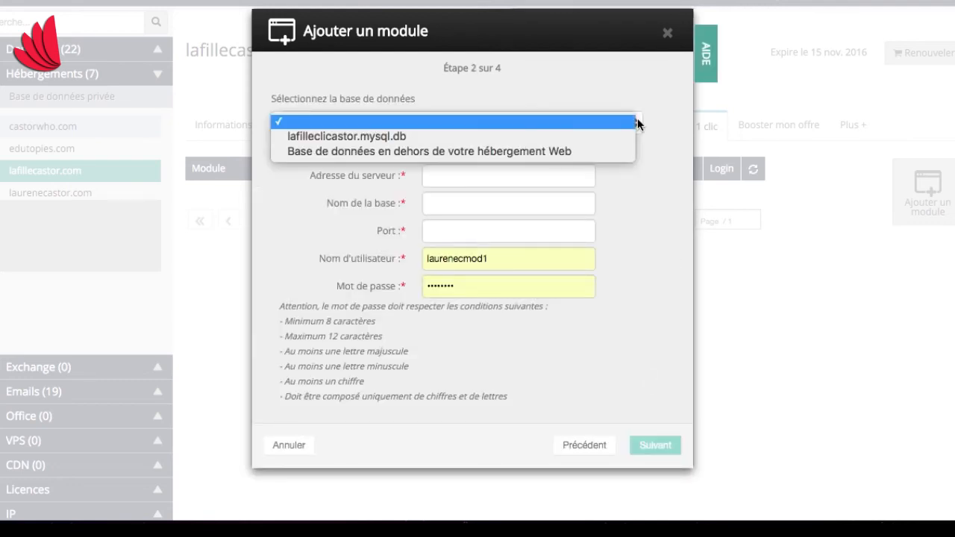
{"action": "left_click", "coordinate": [416, 137]}
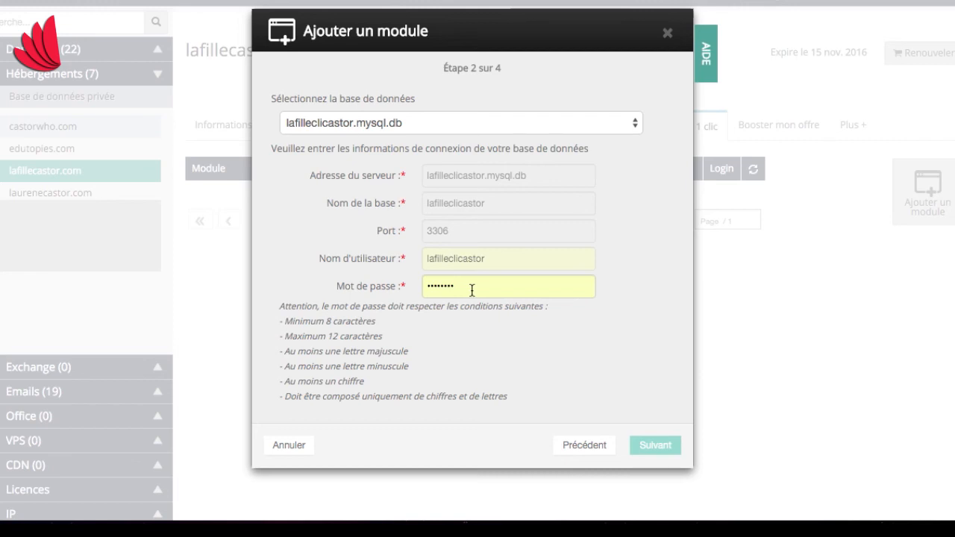
{"action": "key", "text": "BackSpace"}
{"action": "type", "text": "•"}
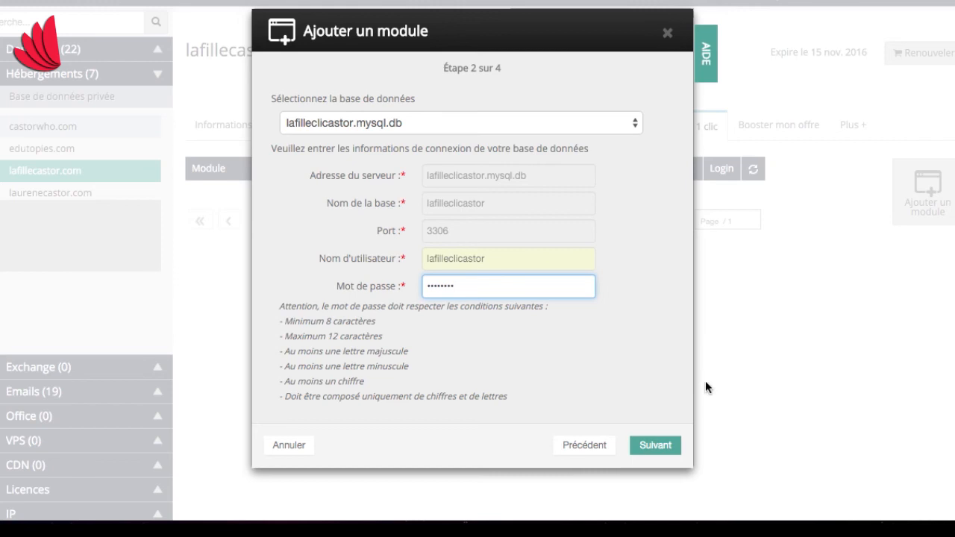
- Proceed past the database settings, choose the module's language for the lafillecastor.com domain, and validate the WordPress installation in www/
{"action": "left_click", "coordinate": [657, 445]}
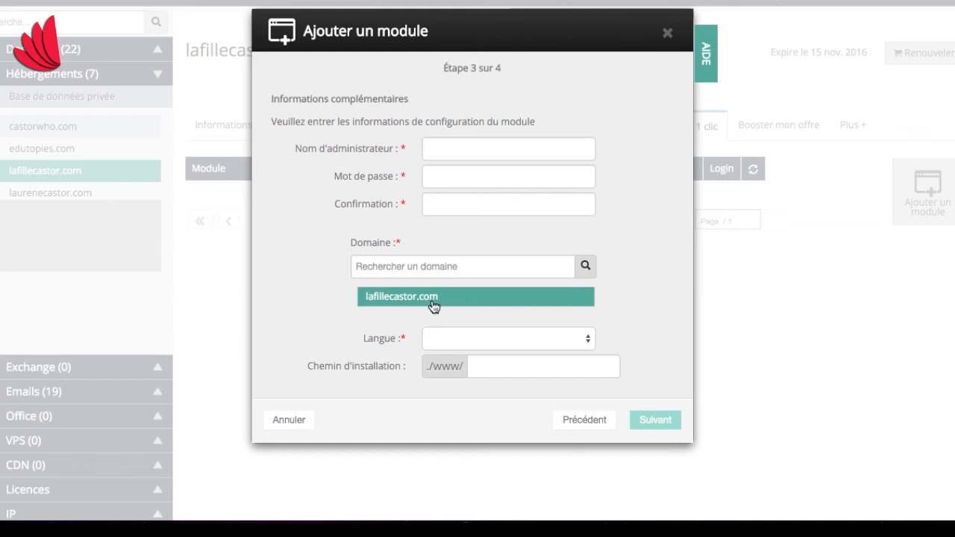
{"action": "left_click", "coordinate": [589, 343]}
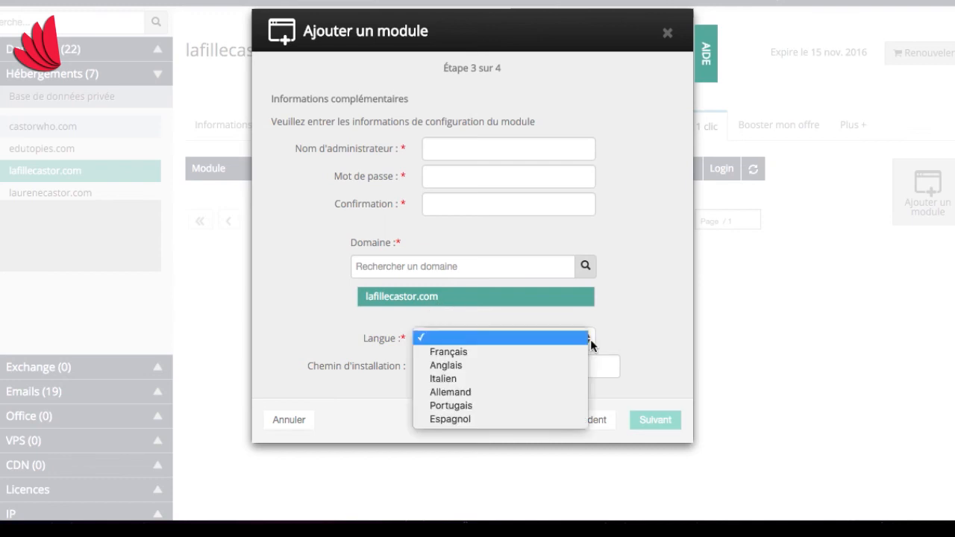
{"action": "left_click", "coordinate": [655, 319]}
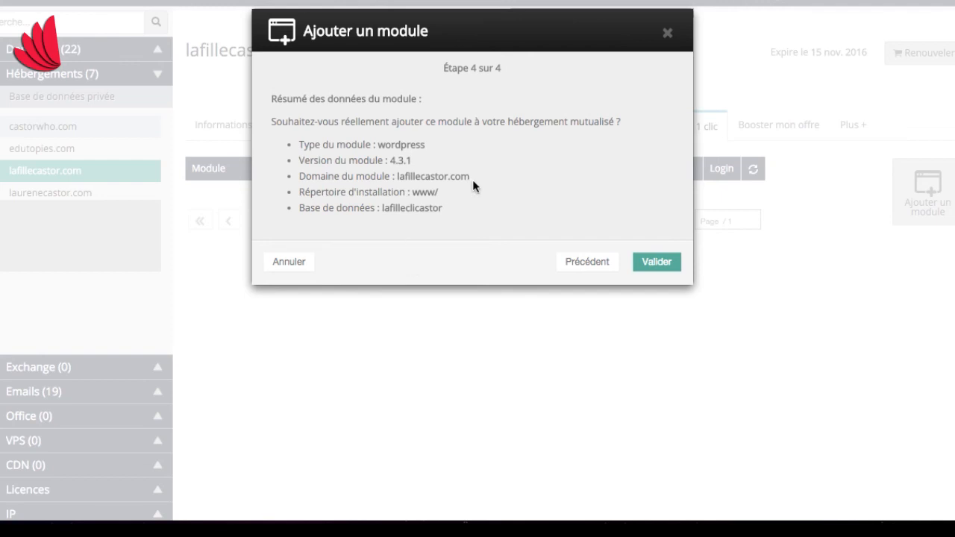
{"action": "left_click", "coordinate": [657, 262]}
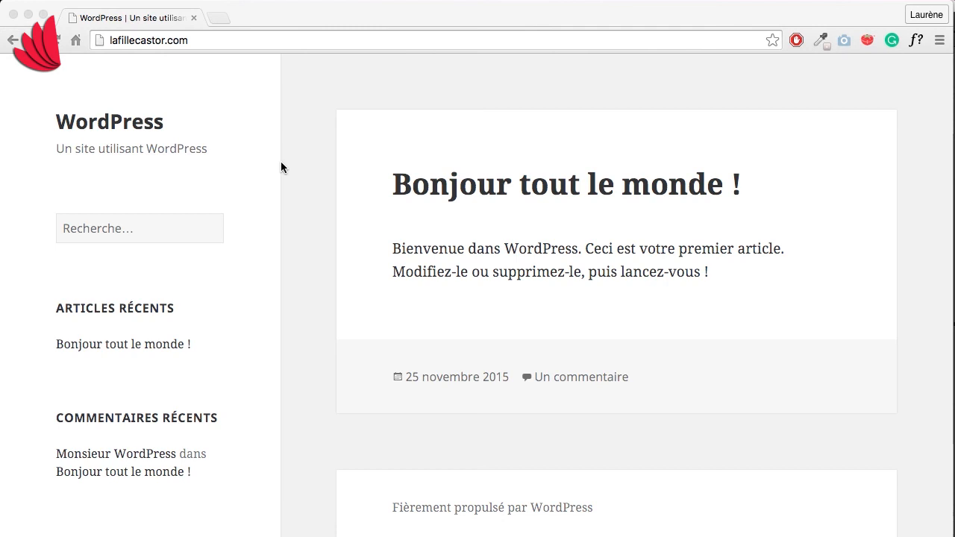
- Open the WordPress administration login of the new site at lafillecastor.com/wp-admin
{"action": "left_click", "coordinate": [198, 41]}
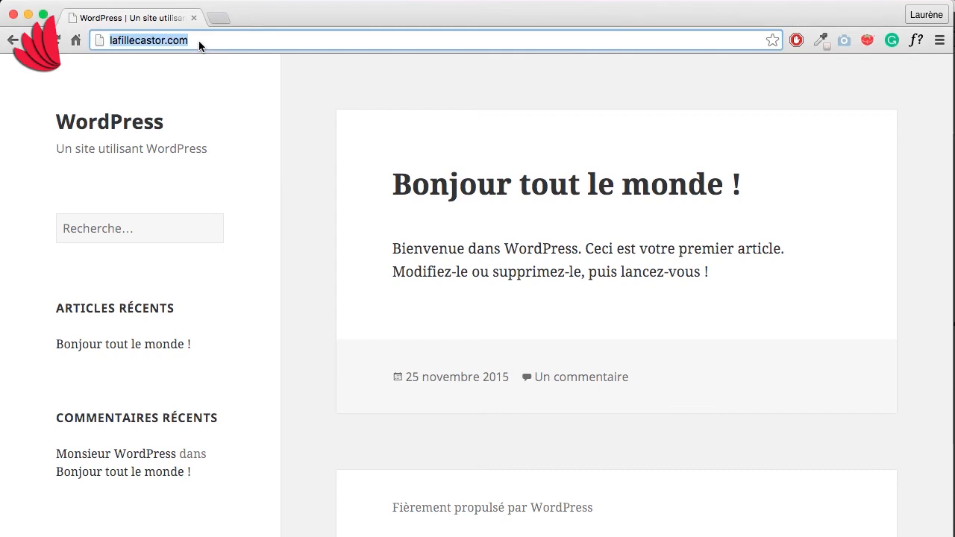
{"action": "left_click", "coordinate": [198, 40]}
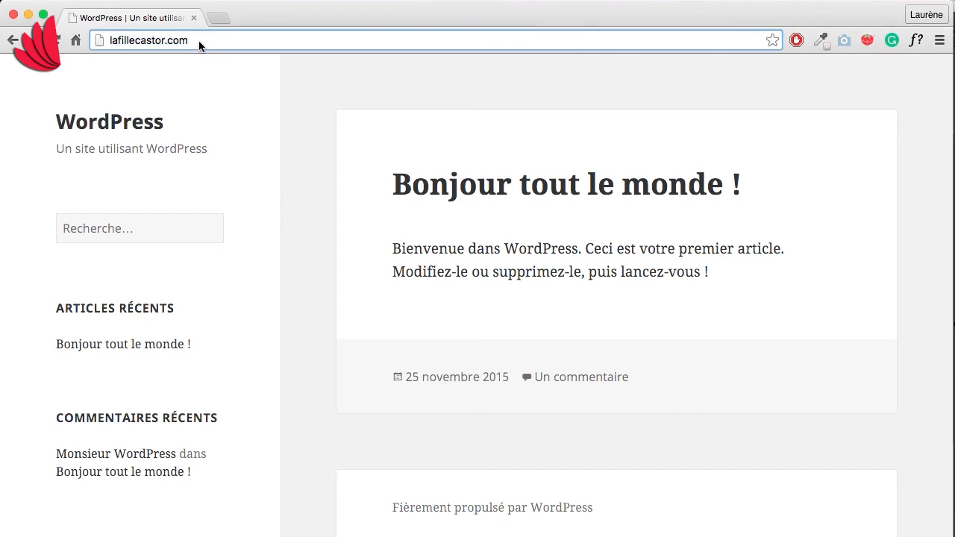
{"action": "type", "text": "/"}
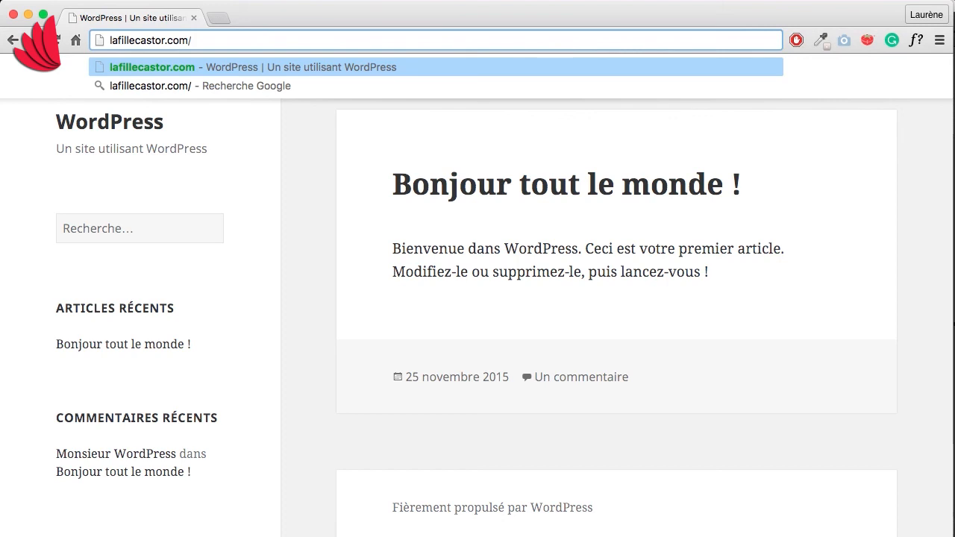
{"action": "type", "text": "wp"}
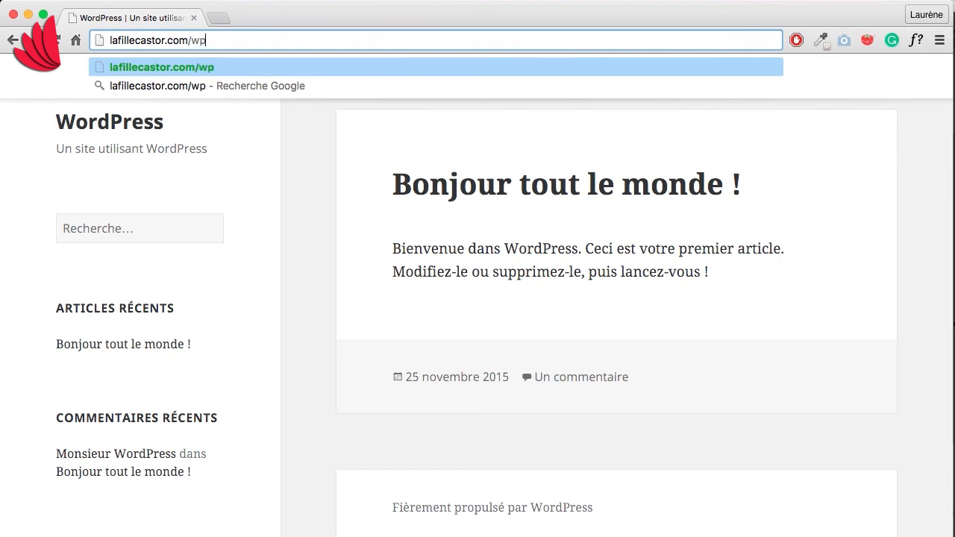
{"action": "type", "text": "-admin"}
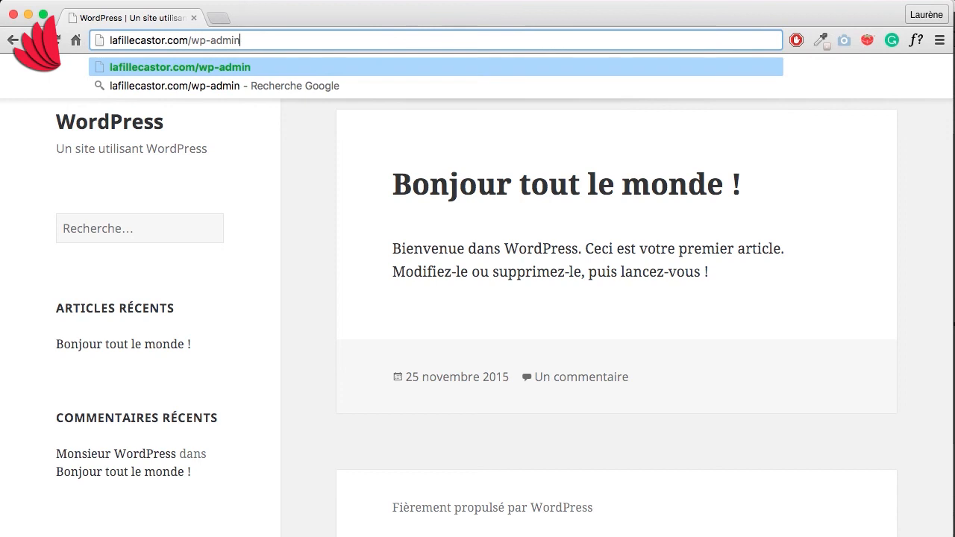
{"action": "key", "text": "Return"}
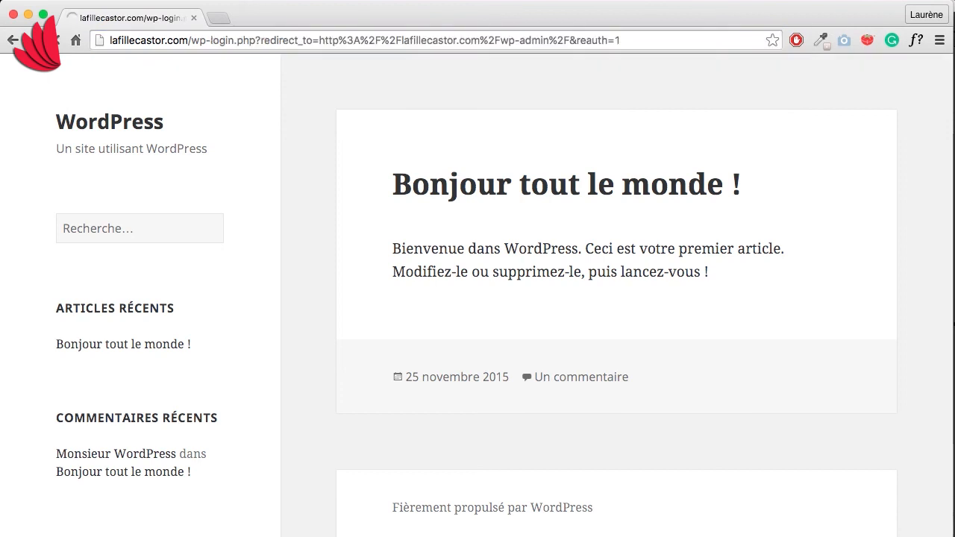